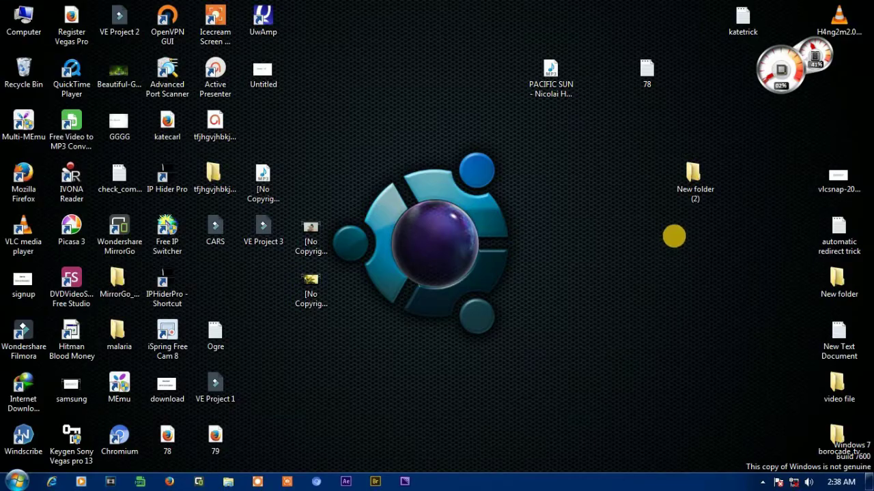
Step: Launch After Effects with My Nature.aep from New folder (2) and dismiss the missing output module notice
{"action": "double_click", "coordinate": [691, 197]}
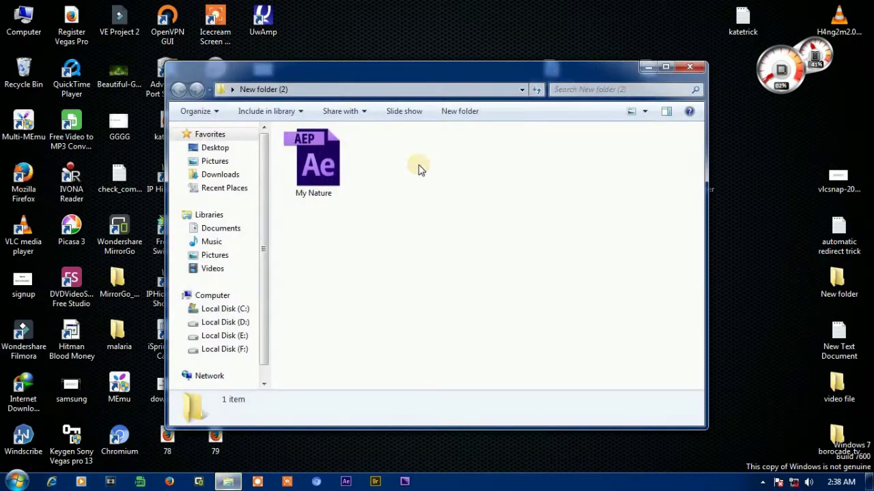
{"action": "double_click", "coordinate": [304, 179]}
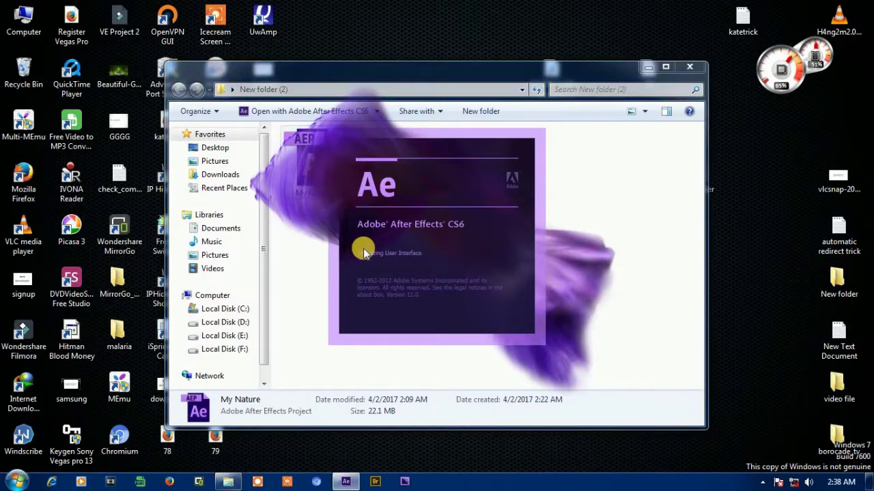
{"action": "left_click", "coordinate": [558, 285]}
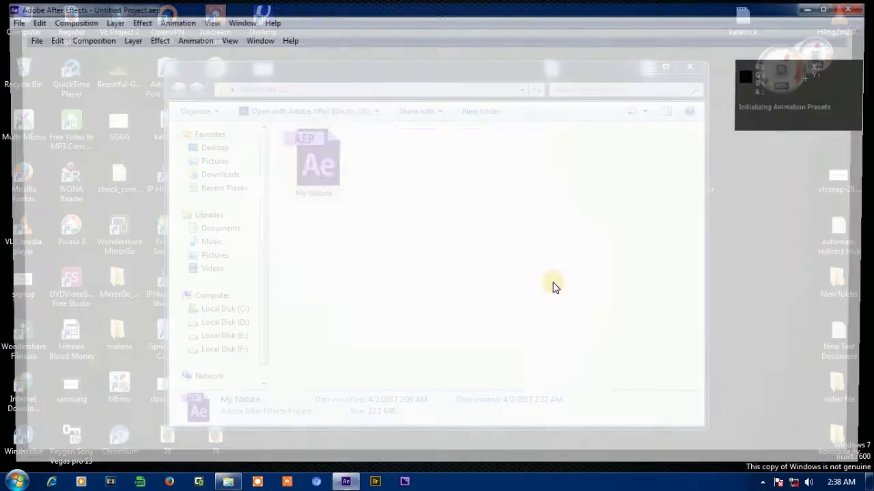
Step: Clear the disk cache and missing-font warnings, preview the glass transition around 1 second, and open glass 1
{"action": "left_click", "coordinate": [540, 288]}
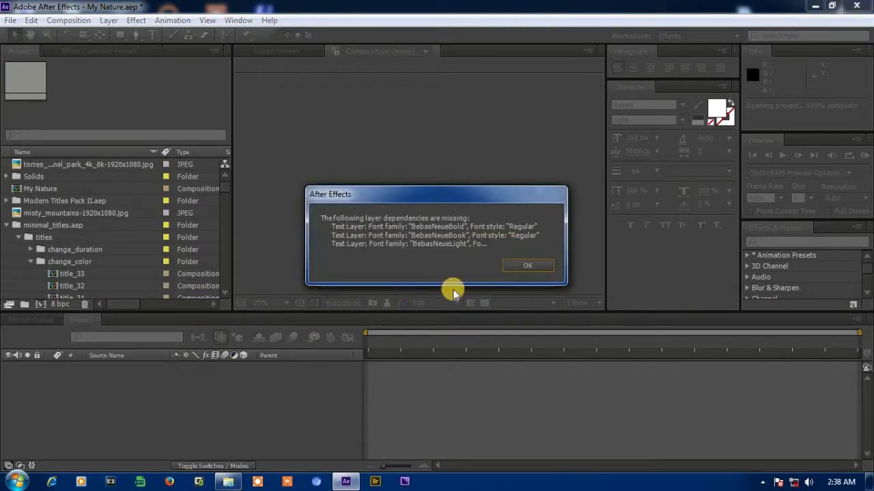
{"action": "left_click", "coordinate": [526, 270]}
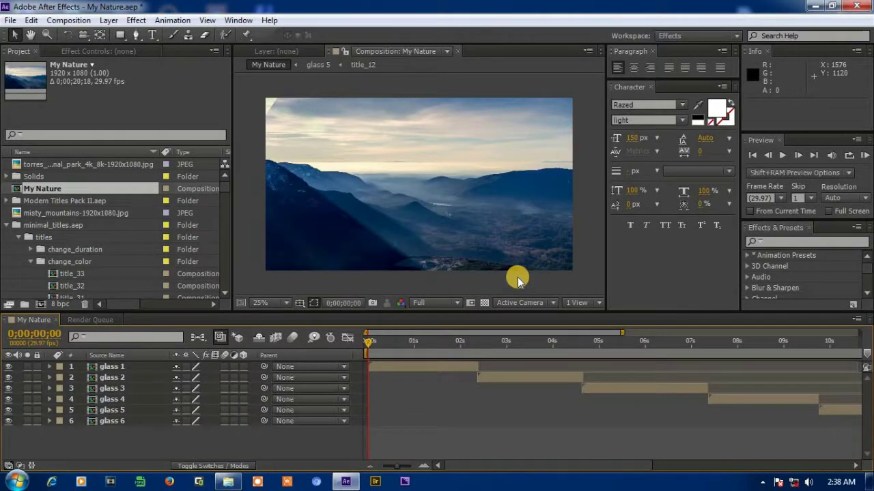
{"action": "left_click", "coordinate": [369, 346]}
{"action": "mouse_move", "coordinate": [384, 348]}
{"action": "left_mouse_down"}
{"action": "mouse_move", "coordinate": [457, 362]}
{"action": "mouse_move", "coordinate": [468, 347]}
{"action": "mouse_move", "coordinate": [523, 357]}
{"action": "mouse_move", "coordinate": [550, 351]}
{"action": "mouse_move", "coordinate": [577, 365]}
{"action": "mouse_move", "coordinate": [628, 366]}
{"action": "mouse_move", "coordinate": [444, 384]}
{"action": "mouse_move", "coordinate": [453, 381]}
{"action": "left_mouse_up"}
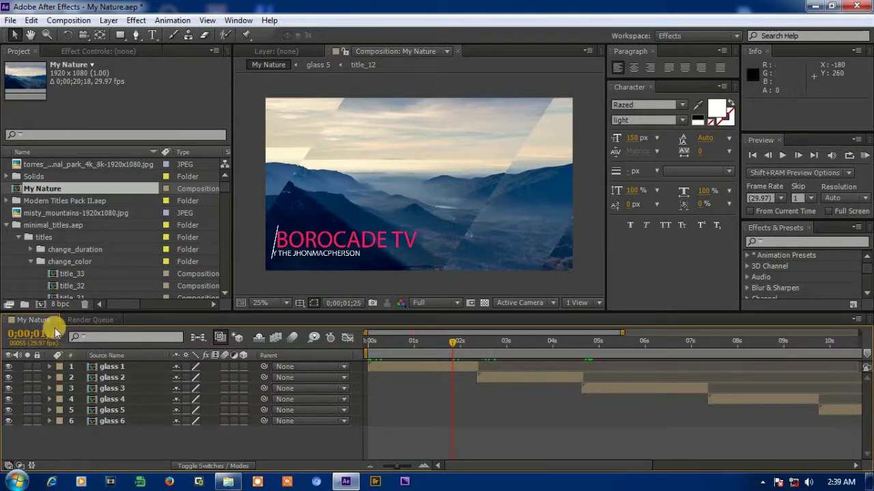
{"action": "double_click", "coordinate": [116, 367]}
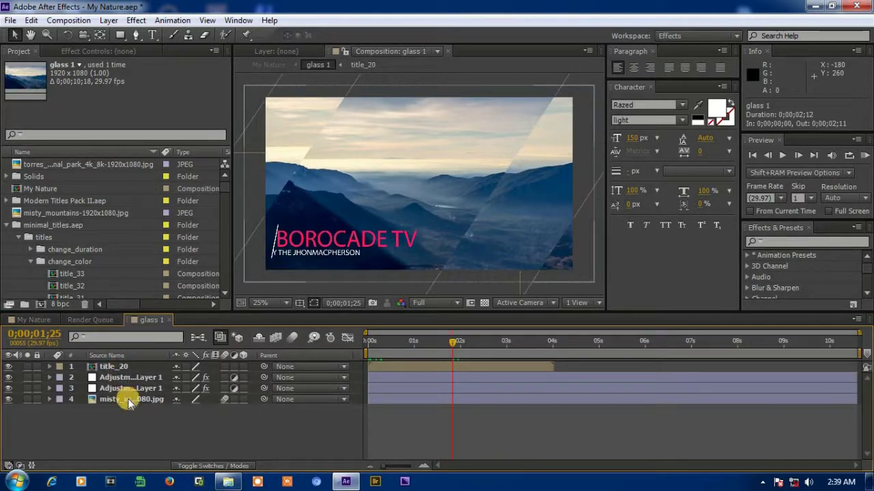
Step: Delete the misty_mountains background layer from the glass 1 composition
{"action": "left_click", "coordinate": [129, 401]}
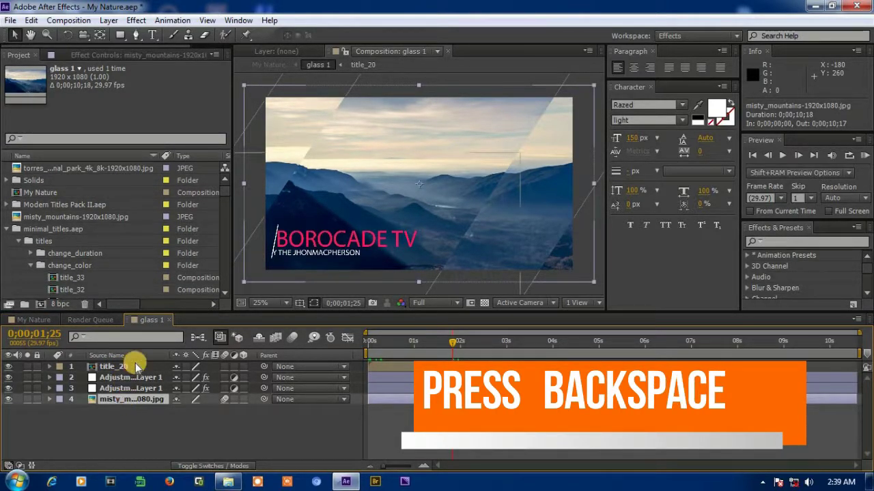
{"action": "key", "text": "BackSpace"}
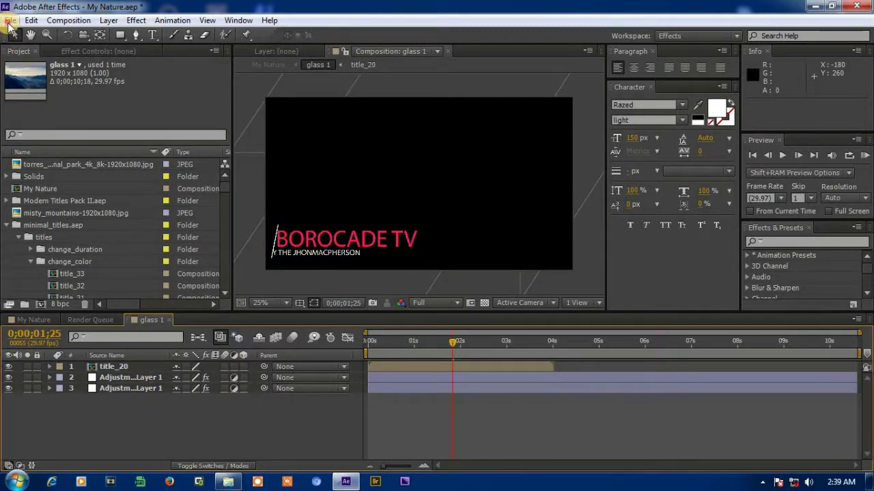
{"action": "left_click", "coordinate": [9, 20]}
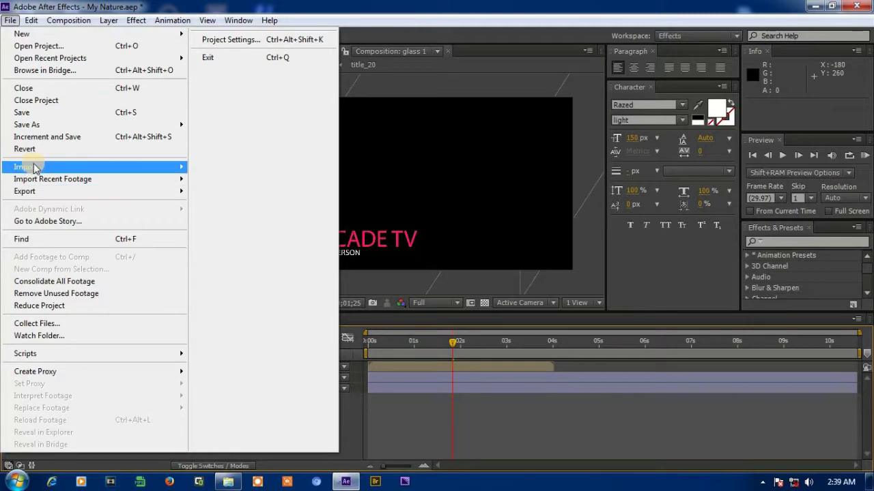
Step: Import google_nexus-1920x1200.jpg from the project 1 folder via File > Import > File
{"action": "mouse_move", "coordinate": [38, 168]}
{"action": "left_click", "coordinate": [210, 168]}
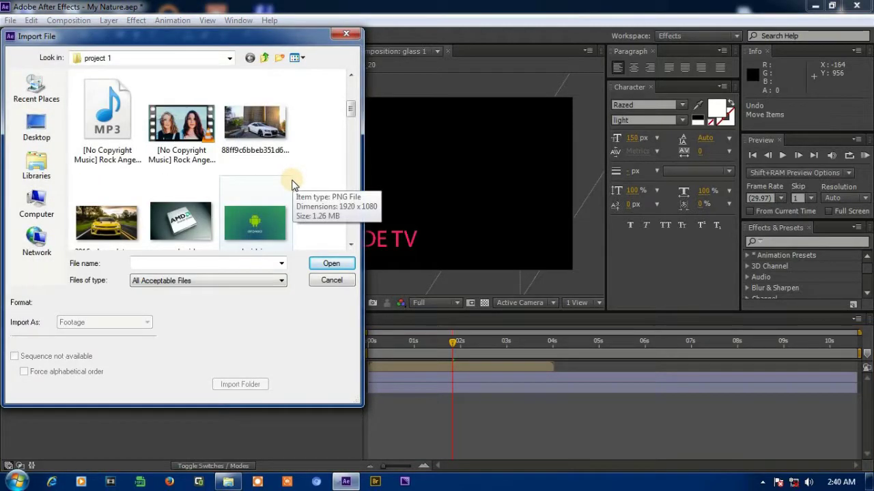
{"action": "scroll", "coordinate": [292, 179], "scroll_direction": "down", "scroll_amount": 1}
{"action": "scroll", "coordinate": [292, 182], "scroll_direction": "down", "scroll_amount": 1}
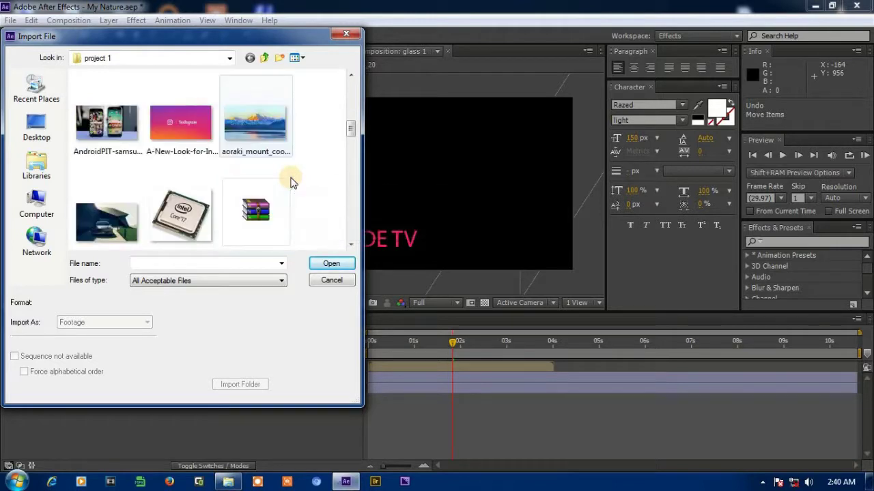
{"action": "scroll", "coordinate": [292, 181], "scroll_direction": "down", "scroll_amount": 1}
{"action": "scroll", "coordinate": [292, 182], "scroll_direction": "down", "scroll_amount": 2}
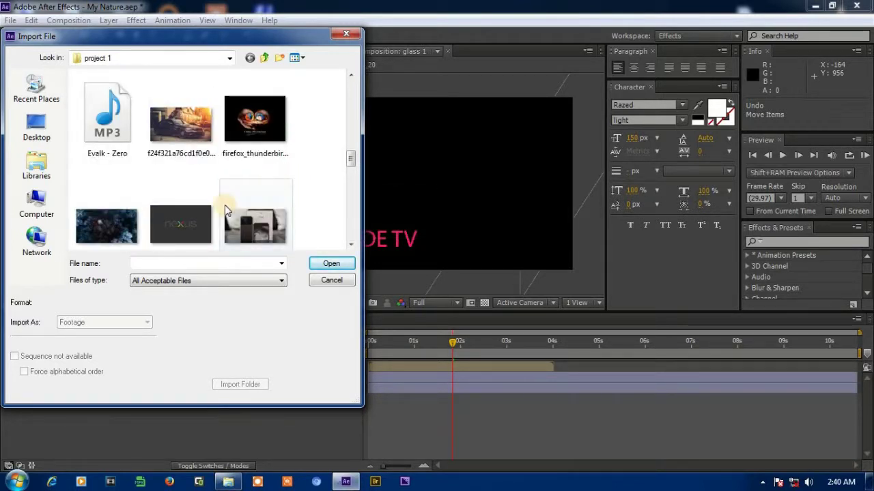
{"action": "scroll", "coordinate": [309, 179], "scroll_direction": "down", "scroll_amount": 1}
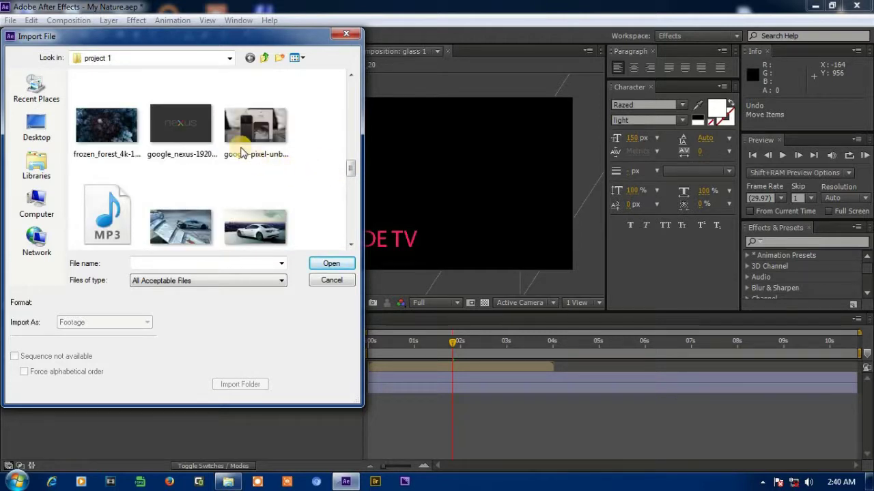
{"action": "scroll", "coordinate": [187, 126], "scroll_direction": "down", "scroll_amount": 1}
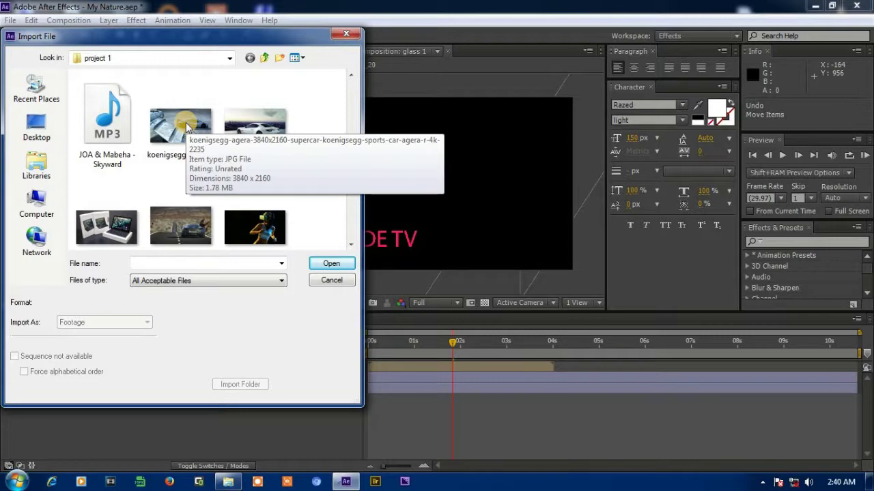
{"action": "scroll", "coordinate": [185, 133], "scroll_direction": "up", "scroll_amount": 1}
{"action": "left_click", "coordinate": [184, 147]}
{"action": "left_click", "coordinate": [321, 265]}
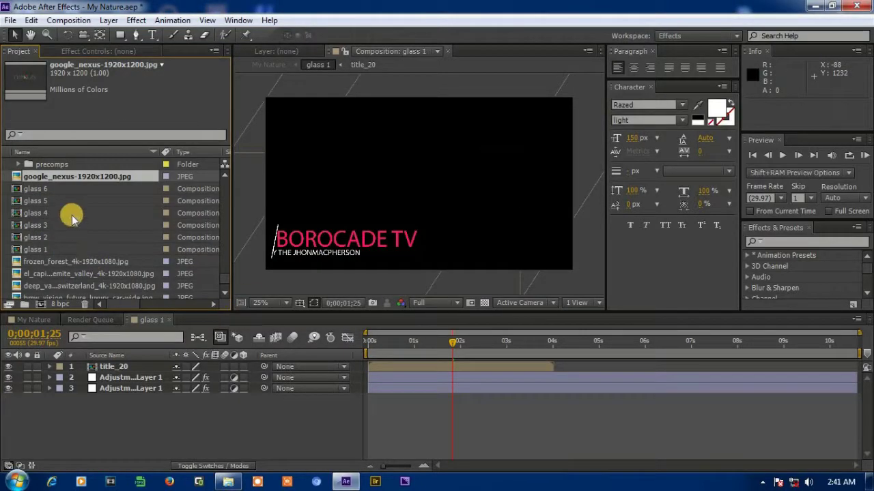
Step: Place the nexus image as the bottom layer of glass 1, then open the title_20 precomp
{"action": "left_click_drag", "start_coordinate": [72, 176], "coordinate": [127, 417]}
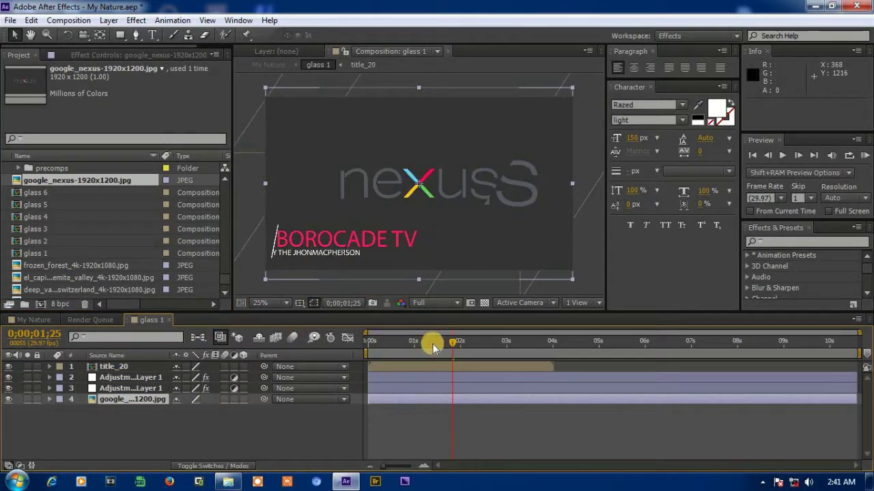
{"action": "mouse_move", "coordinate": [450, 346]}
{"action": "left_mouse_down"}
{"action": "mouse_move", "coordinate": [364, 339]}
{"action": "mouse_move", "coordinate": [462, 360]}
{"action": "left_mouse_up"}
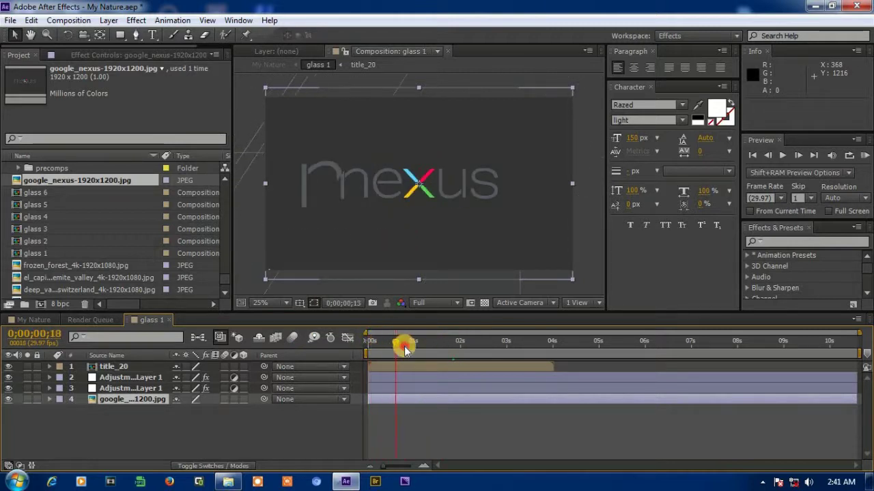
{"action": "left_click", "coordinate": [396, 181]}
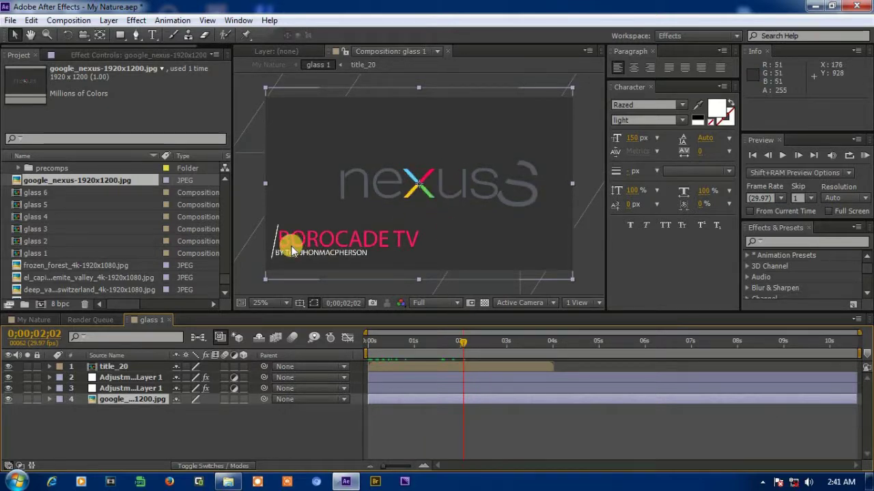
{"action": "left_click", "coordinate": [146, 368]}
{"action": "double_click", "coordinate": [147, 369]}
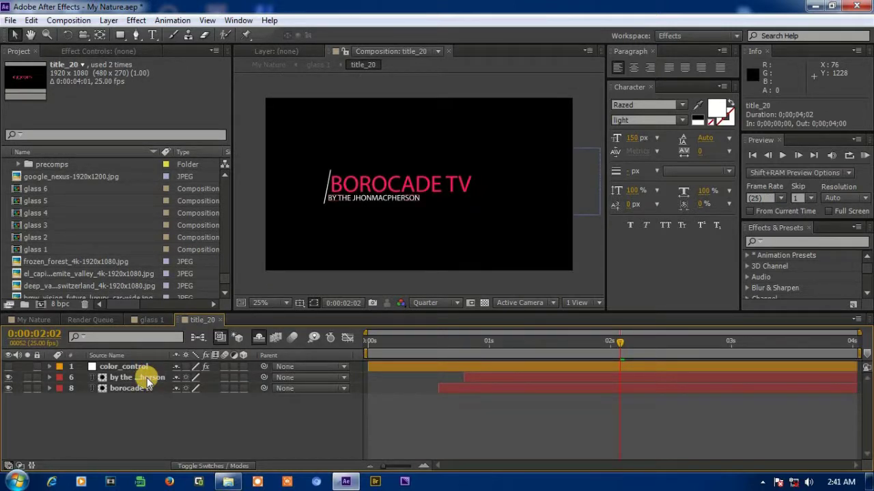
Step: Replace the BOROCADE TV title text in title_20 with 'ANY TITLE'
{"action": "mouse_move", "coordinate": [622, 345]}
{"action": "left_mouse_down"}
{"action": "mouse_move", "coordinate": [471, 351]}
{"action": "mouse_move", "coordinate": [638, 363]}
{"action": "left_mouse_up"}
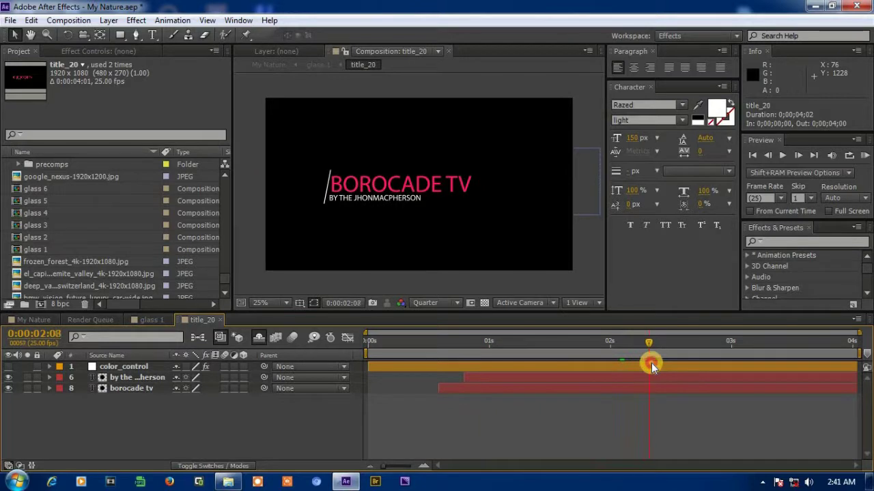
{"action": "left_click", "coordinate": [142, 390]}
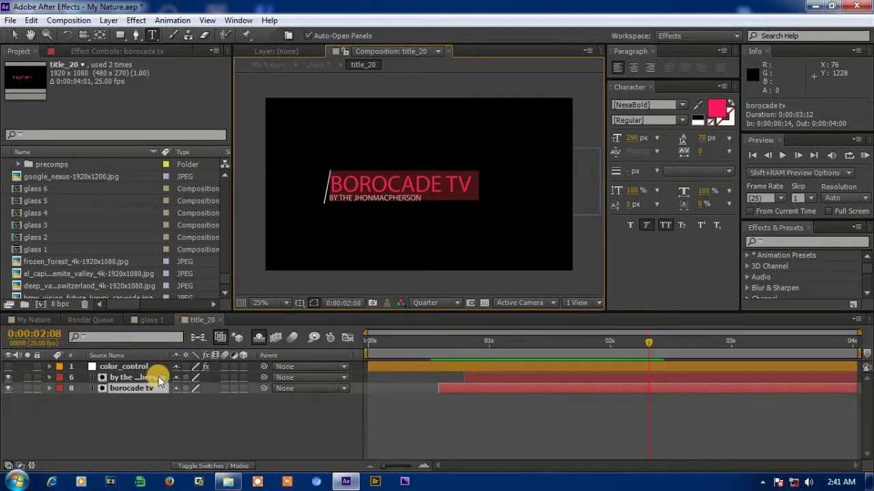
{"action": "key", "text": "BackSpace"}
{"action": "type", "text": "ANY TITLE"}
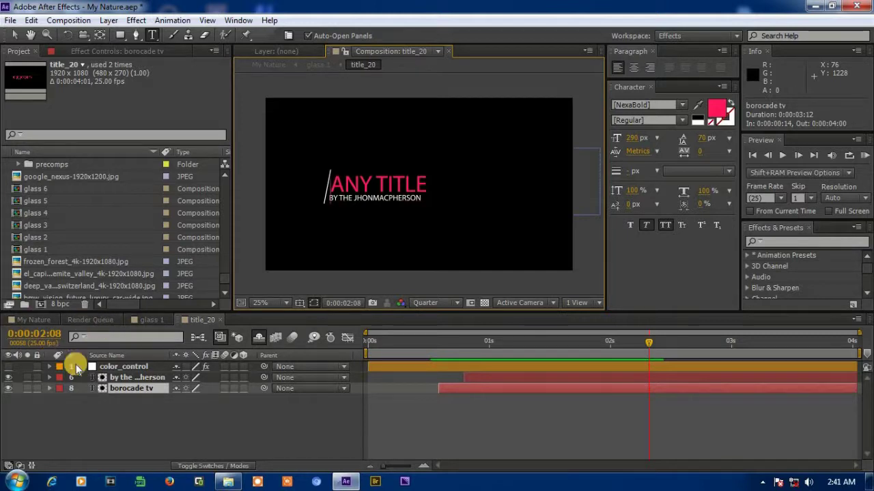
Step: Replace the byline with the shortened author credit and return to the My Nature composition
{"action": "left_click", "coordinate": [140, 379]}
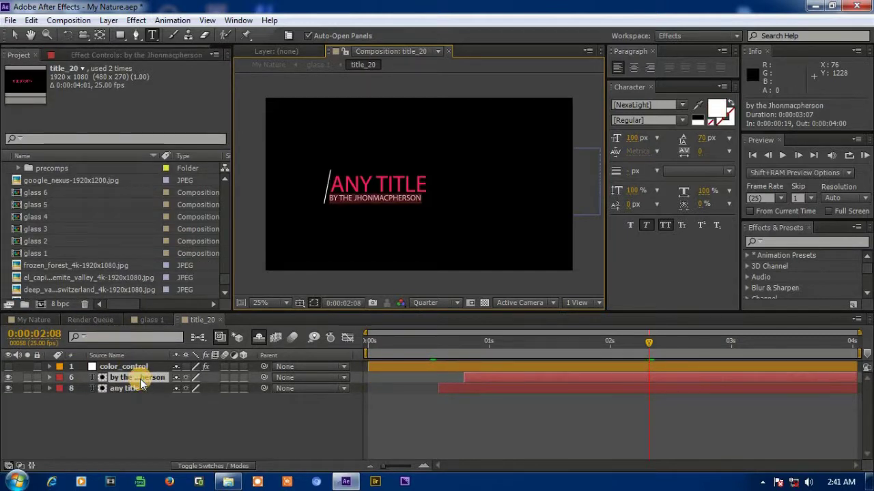
{"action": "key", "text": "BackSpace"}
{"action": "type", "text": "BY JHON"}
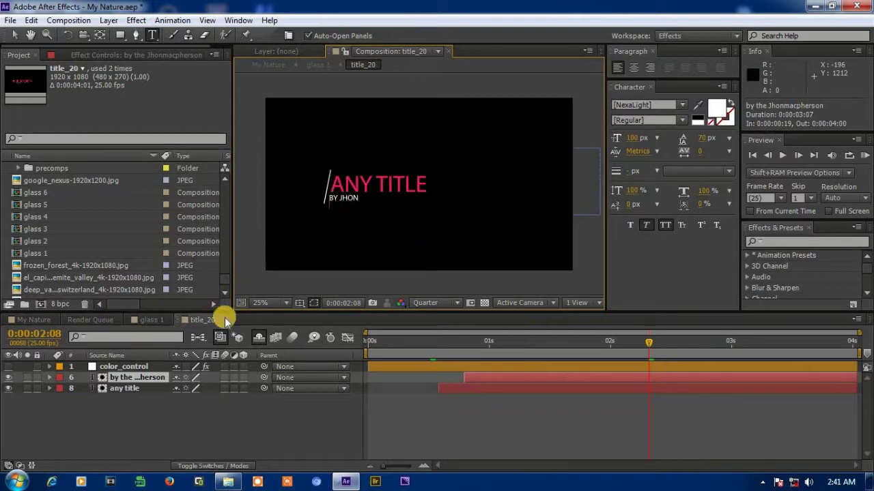
{"action": "left_click", "coordinate": [136, 320]}
{"action": "left_click", "coordinate": [33, 320]}
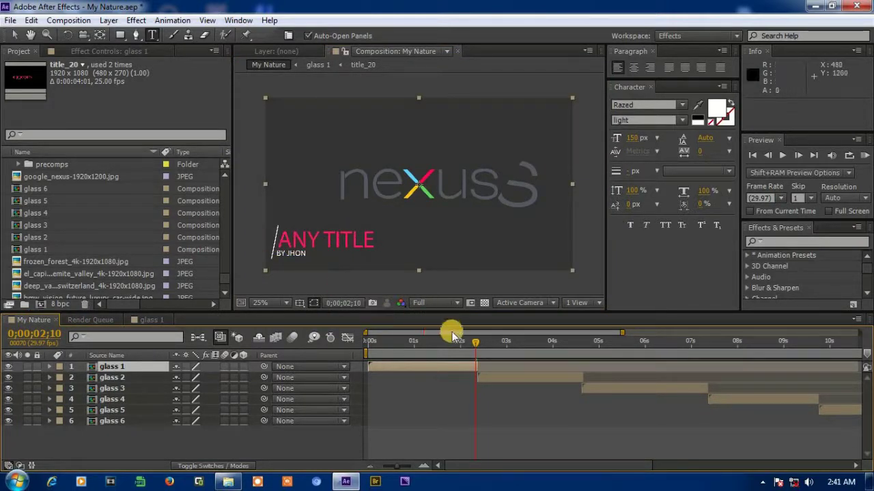
{"action": "left_click_drag", "start_coordinate": [474, 345], "coordinate": [366, 350]}
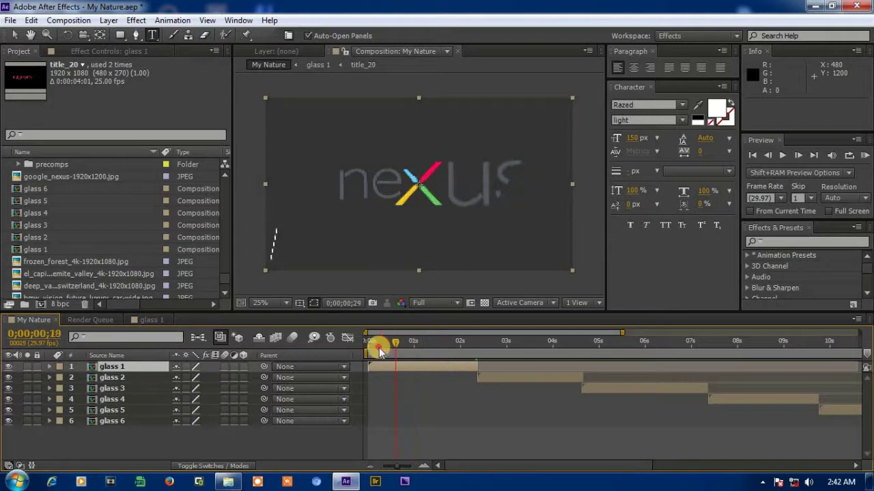
{"action": "left_click_drag", "start_coordinate": [391, 352], "coordinate": [464, 350]}
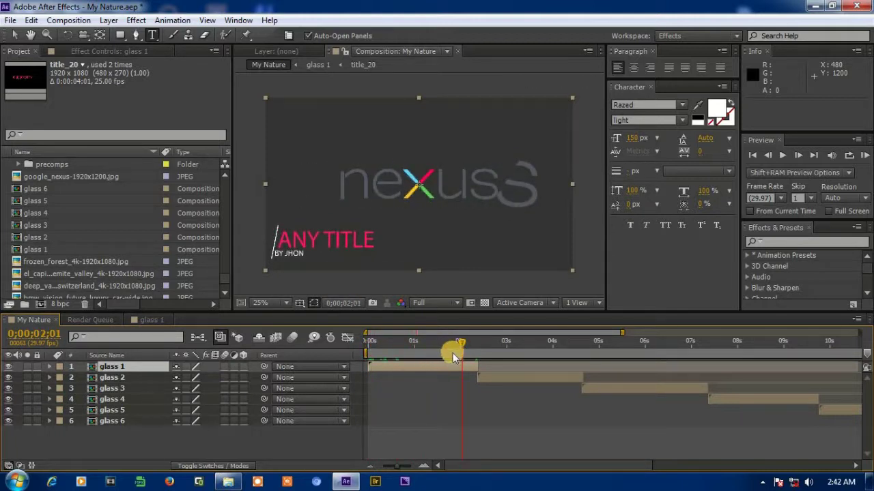
{"action": "mouse_move", "coordinate": [463, 350]}
{"action": "left_mouse_down"}
{"action": "mouse_move", "coordinate": [501, 350]}
{"action": "mouse_move", "coordinate": [450, 351]}
{"action": "left_mouse_up"}
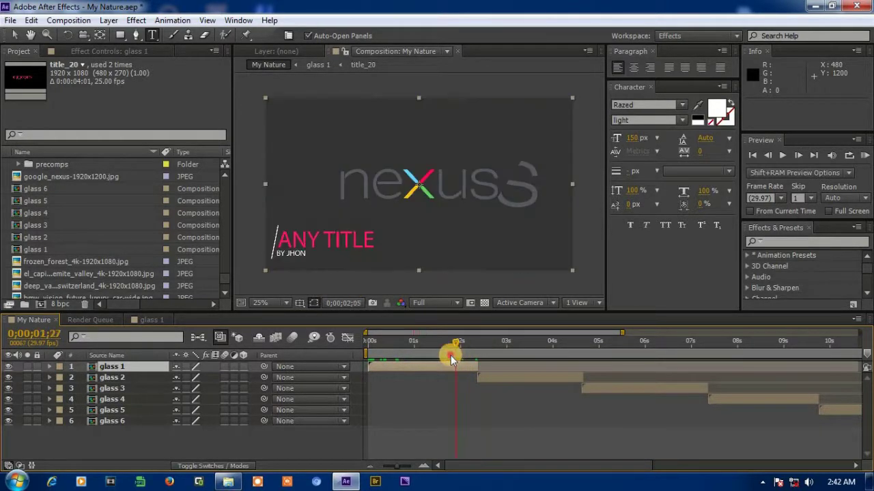
{"action": "left_click", "coordinate": [112, 380]}
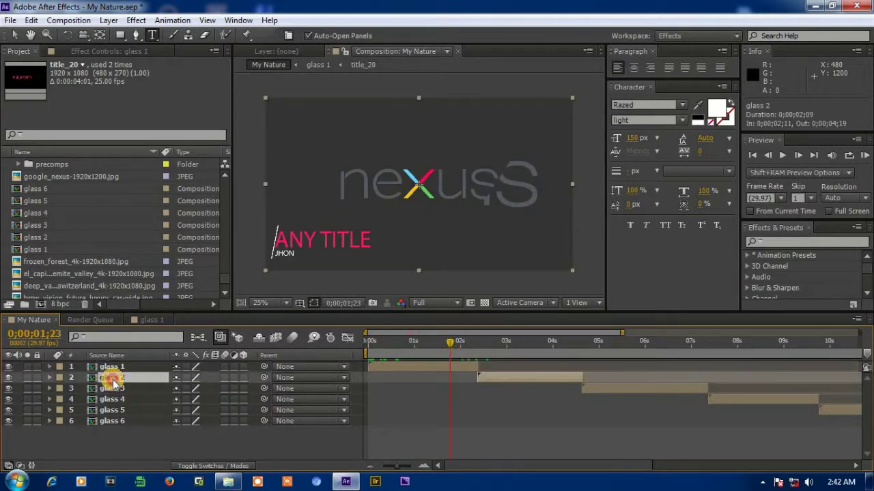
{"action": "left_click", "coordinate": [113, 390]}
{"action": "left_click", "coordinate": [115, 400]}
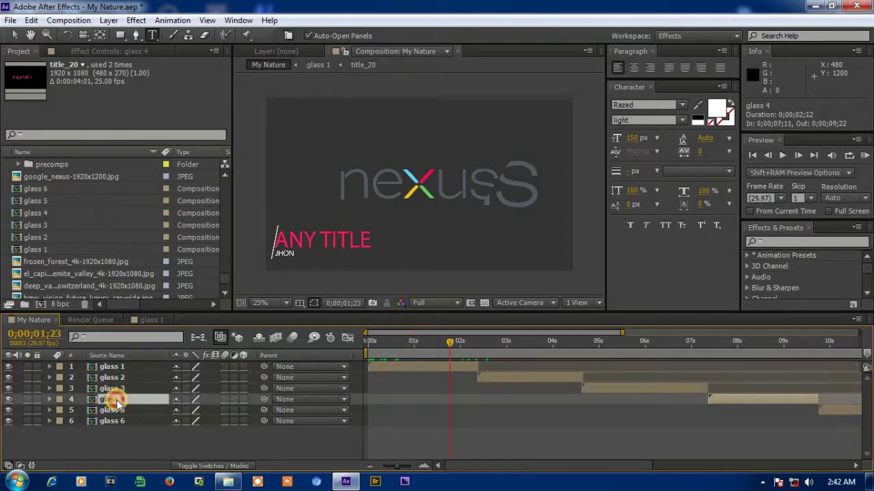
{"action": "left_click", "coordinate": [124, 411]}
{"action": "left_click", "coordinate": [126, 422]}
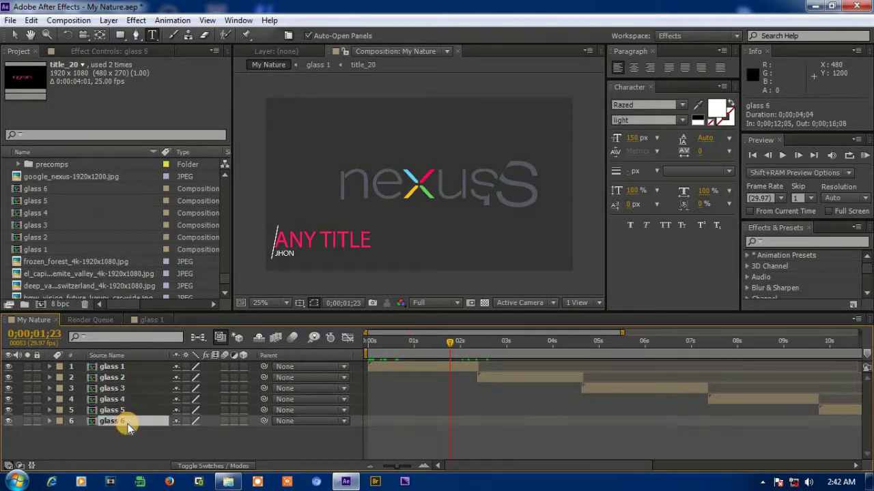